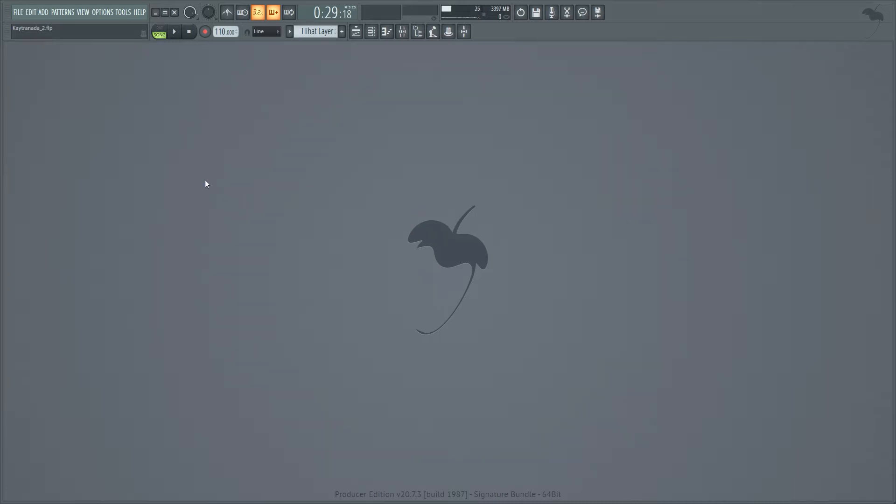
click(118, 14)
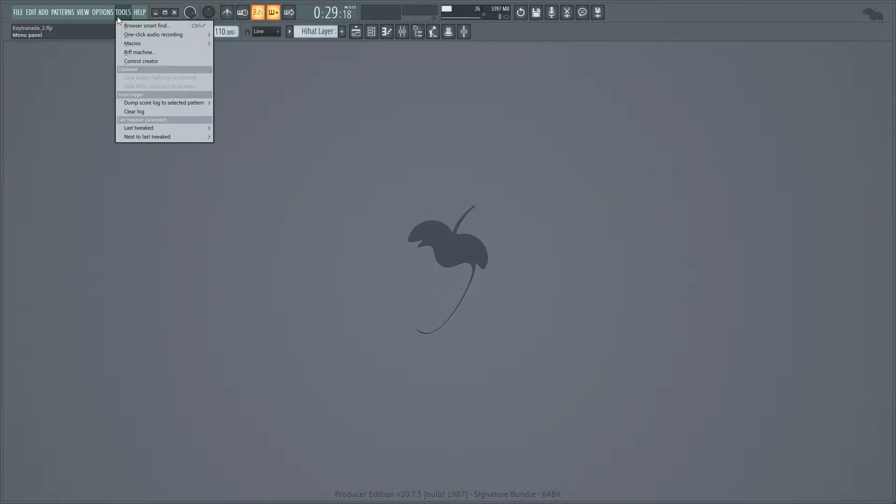
mouse_move(133, 45)
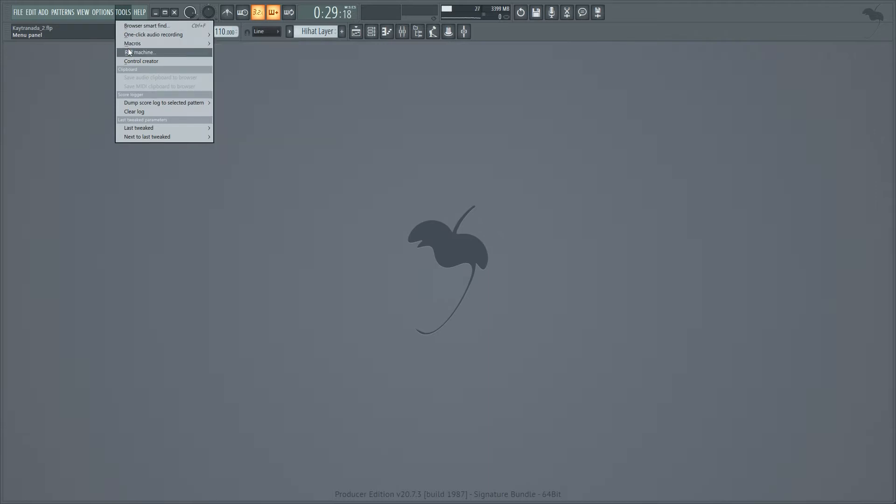
click(123, 14)
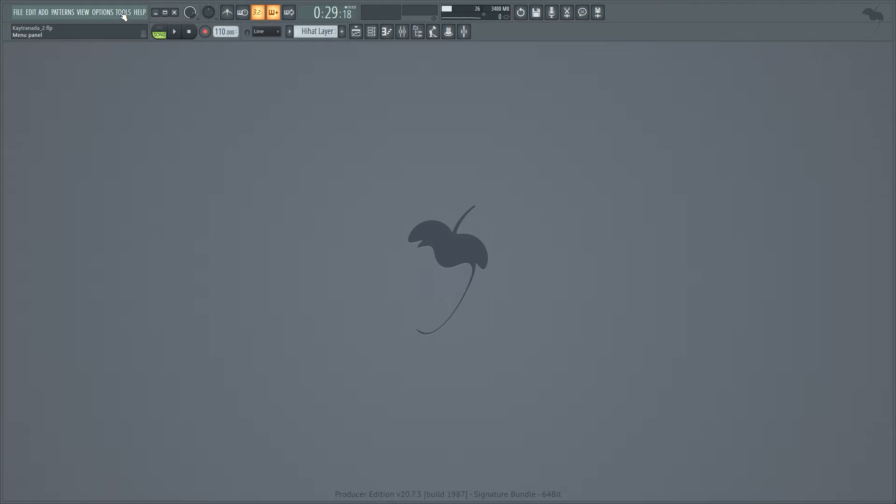
click(122, 14)
key(m)
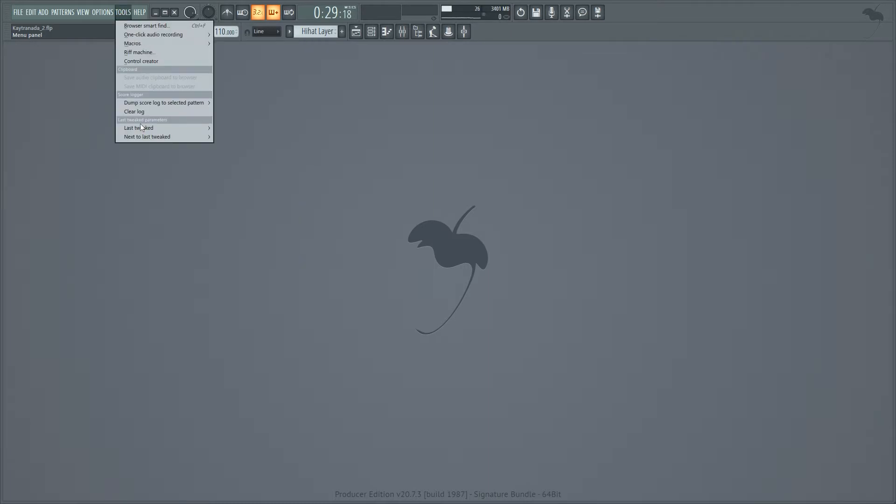
click(65, 138)
Show the channel rack and delete the 120_C_GASPADA_2_476 sampler channel.
key(F6)
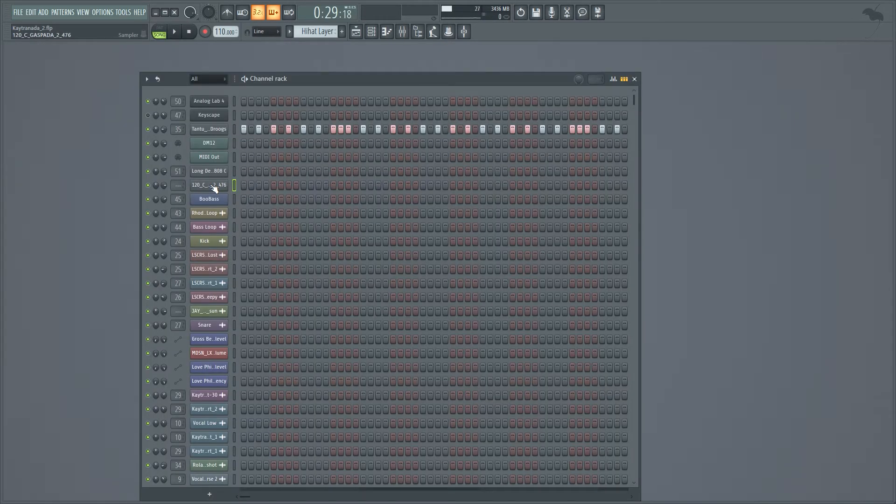
right_click(214, 186)
key(d)
key(Return)
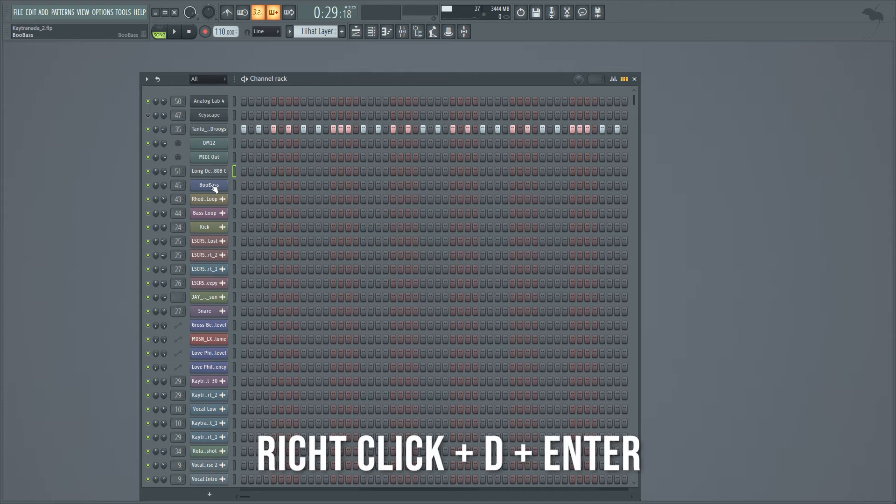
right_click(216, 171)
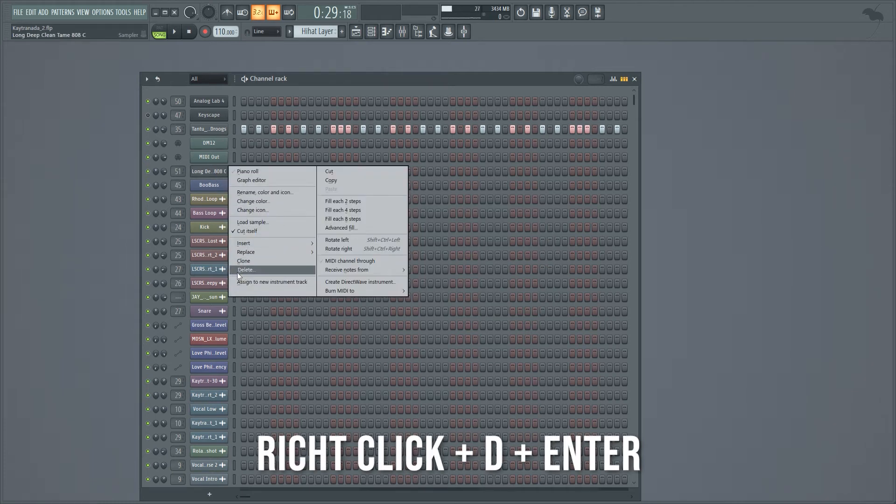
key(d)
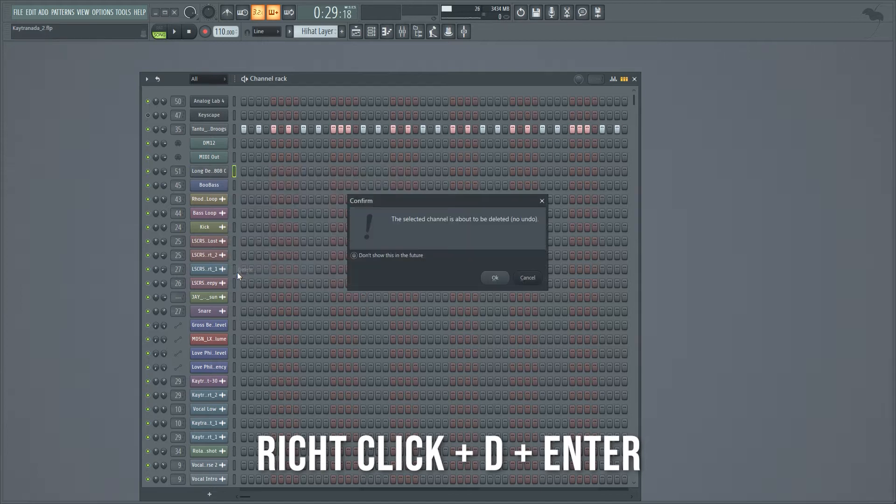
click(542, 200)
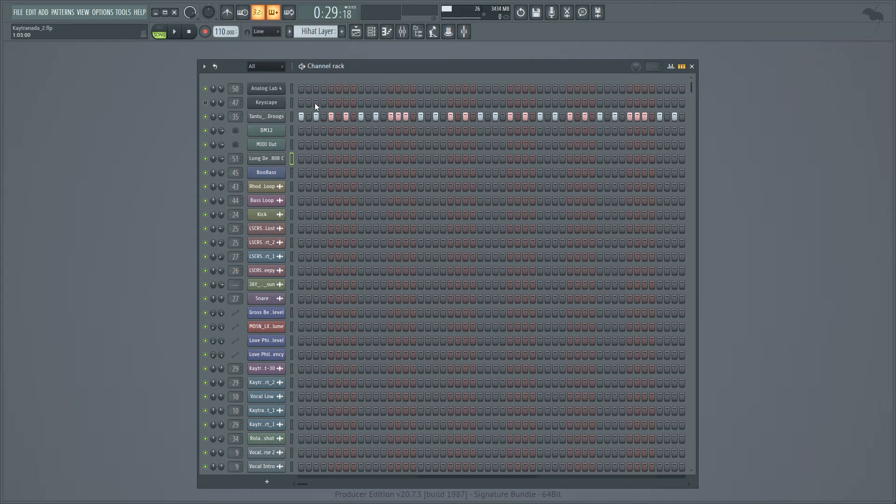
Try cycling the colour of the Analog Lab 4 channel in its naming box, and cancel.
middle_click(267, 93)
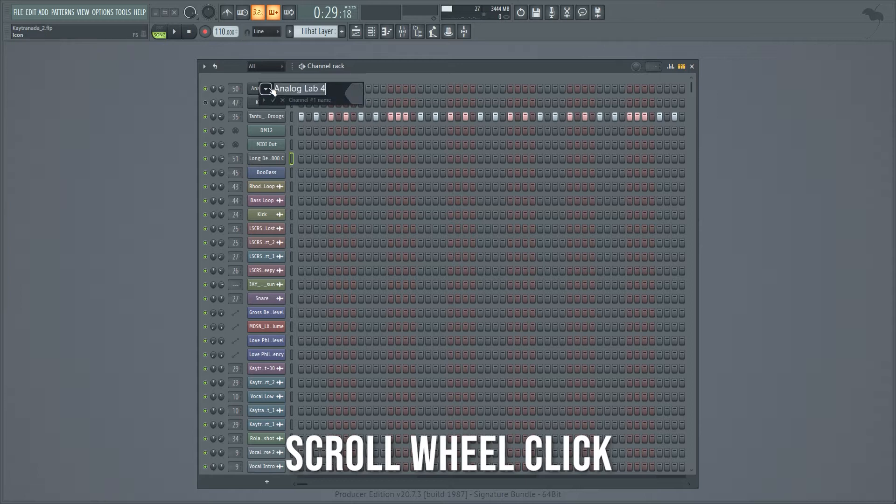
key(Escape)
middle_click(270, 91)
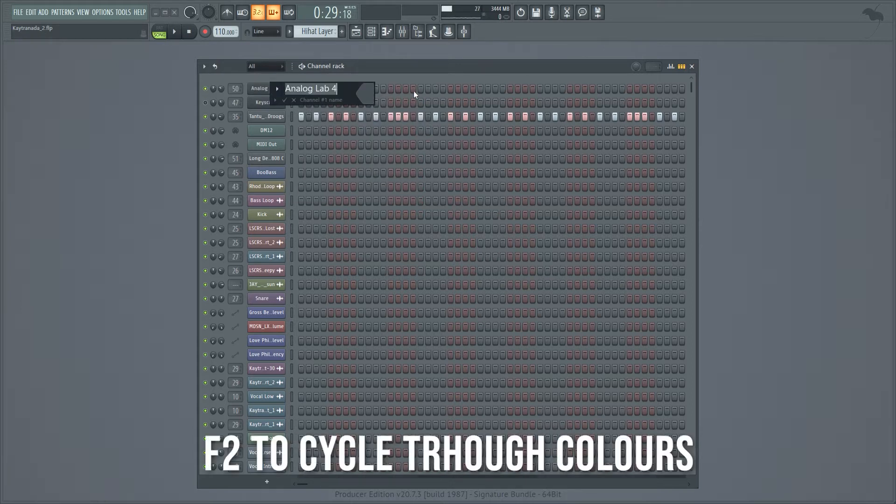
key(F2)
key(F2)
key(Escape)
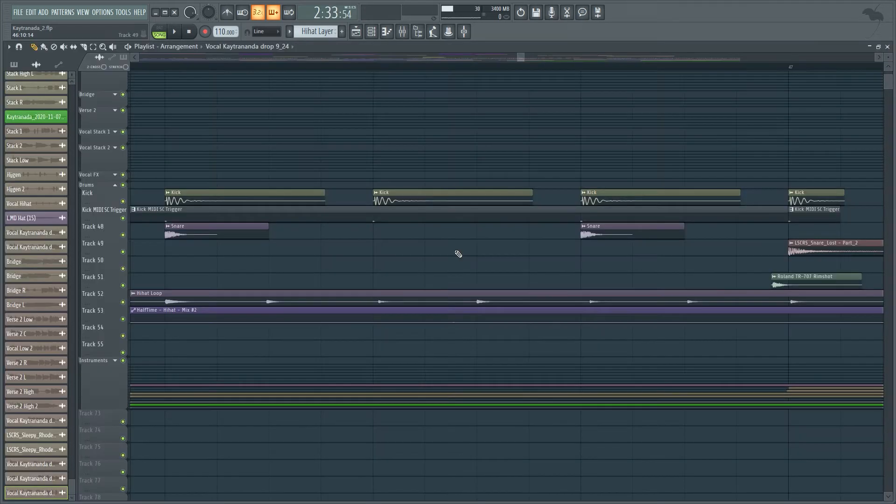
Fit the whole arrangement in the playlist, vary the track heights and examine the snare and rimshot clips before bar 42 up close.
ctrl+right_click(456, 254)
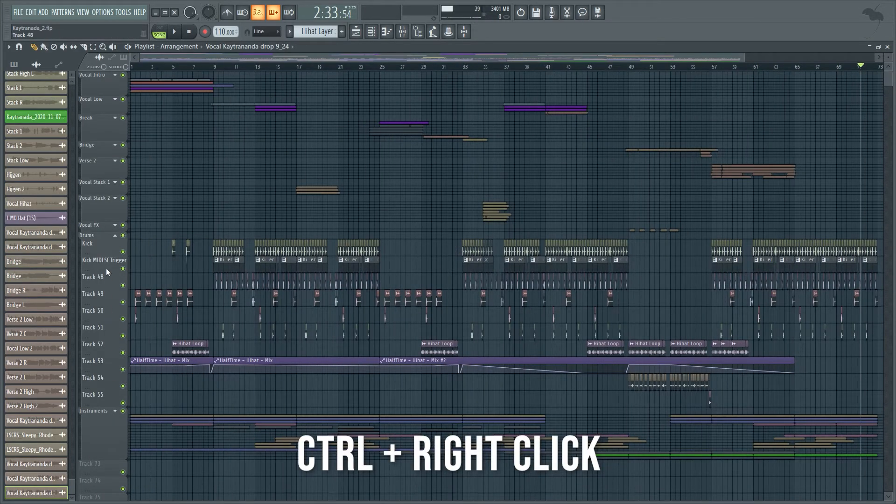
scroll(358, 296, up, 2)
scroll(357, 296, up, 3)
scroll(358, 296, down, 3)
scroll(358, 295, up, 5)
scroll(358, 296, down, 5)
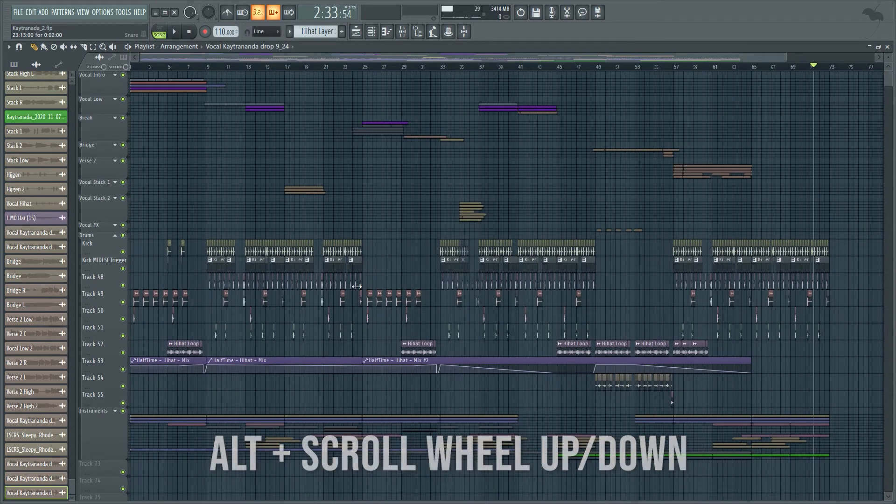
scroll(357, 287, up, 3)
scroll(356, 286, down, 5)
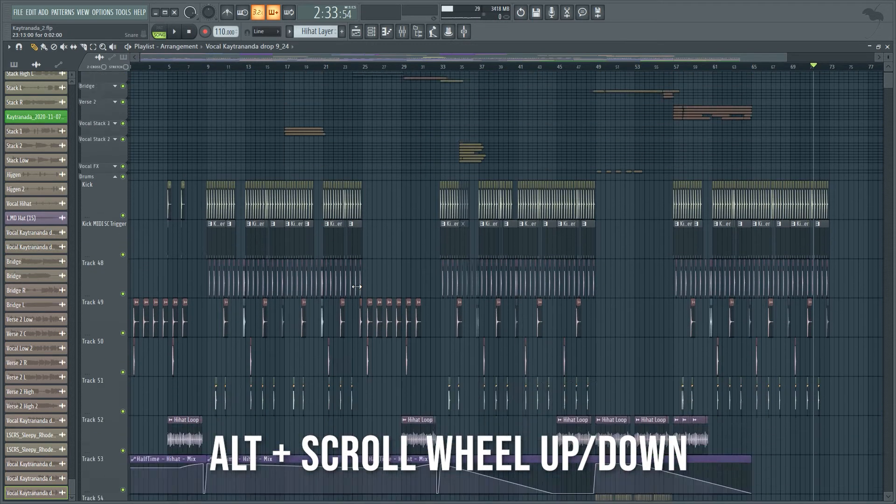
scroll(357, 288, up, 4)
scroll(357, 288, up, 4)
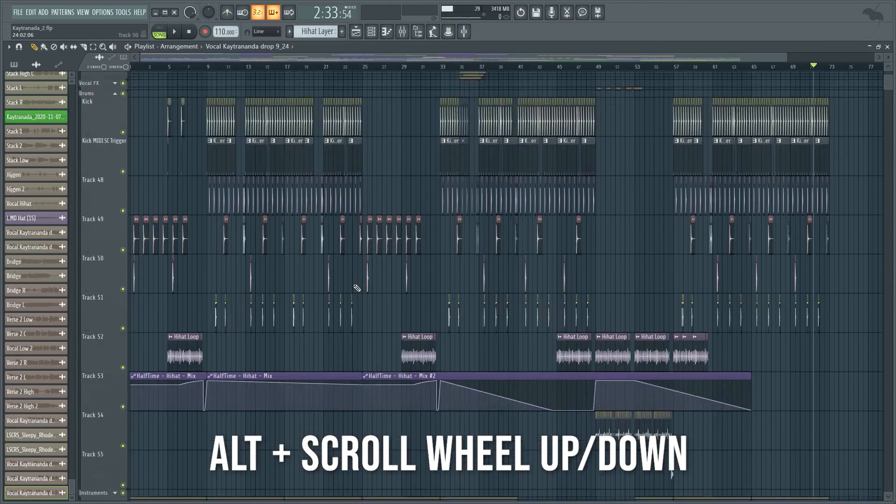
scroll(522, 284, up, 8)
scroll(355, 291, up, 6)
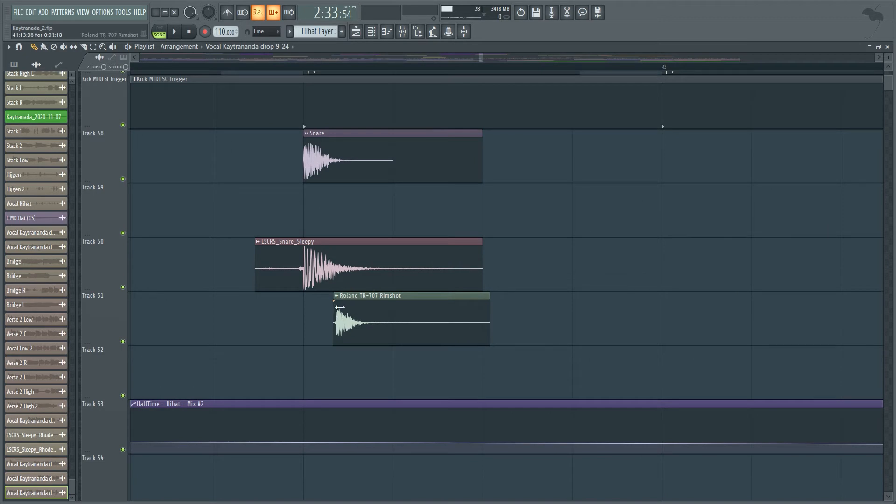
Examine the snare clips on Tracks 49 to 51 around bar 35, alternating between close-up areas and the full arrangement.
ctrl+right_click(290, 306)
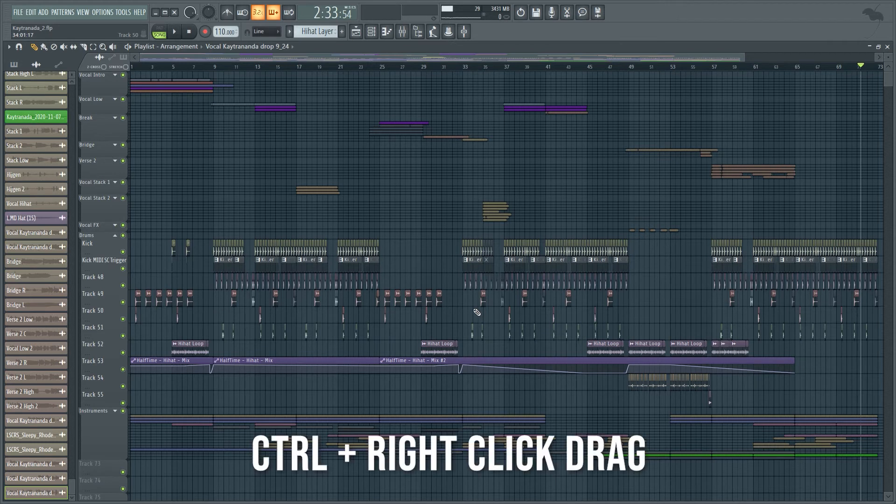
drag(475, 310, 497, 297)
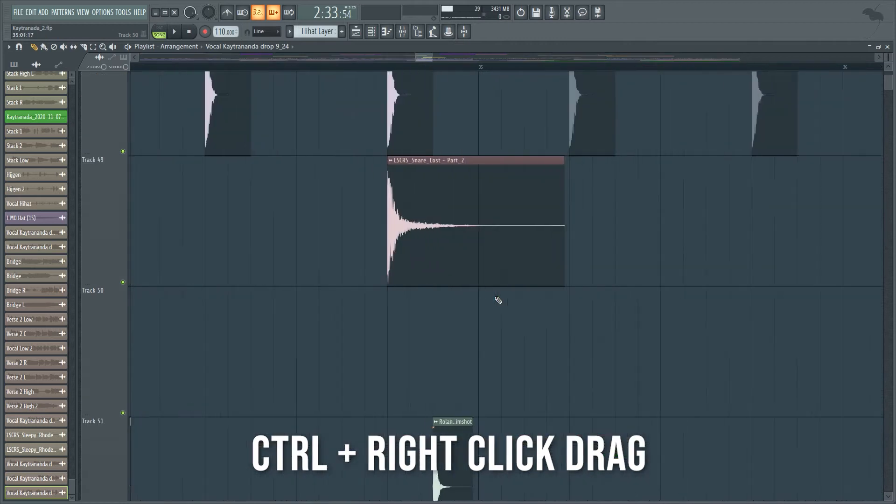
ctrl+right_click(490, 341)
drag(294, 389, 667, 192)
ctrl+right_click(465, 320)
drag(468, 322, 497, 296)
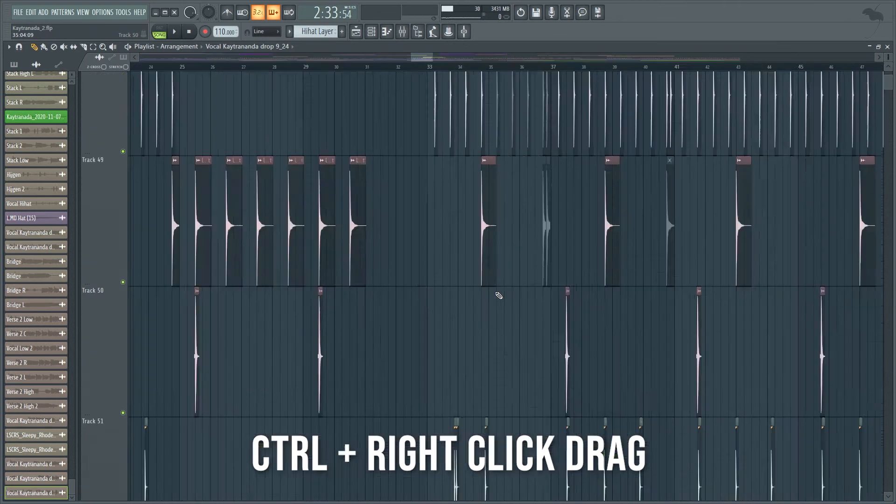
ctrl+right_click(472, 329)
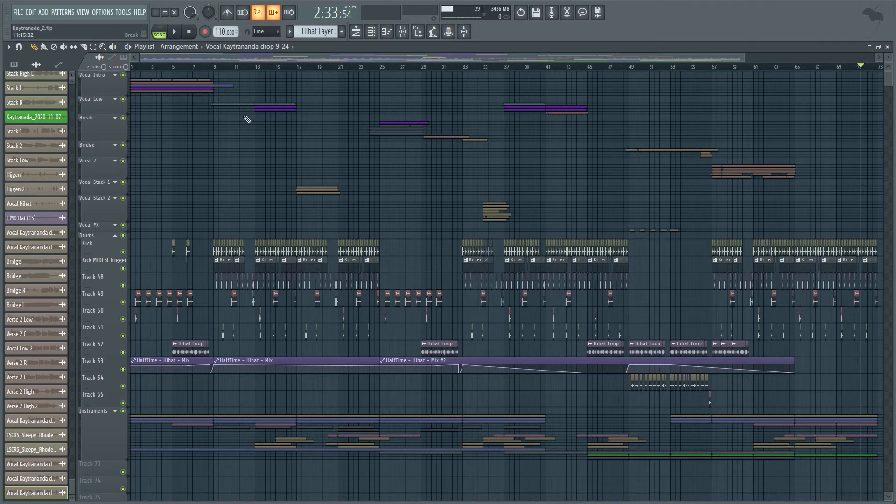
Open the piano roll and make Tantu_Hat_Droogs the edited channel by way of its ghost notes.
click(372, 31)
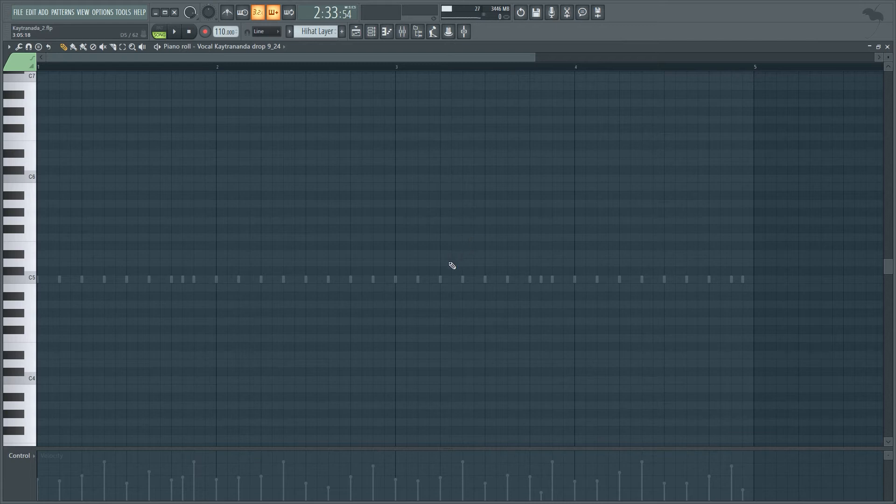
double_click(351, 282)
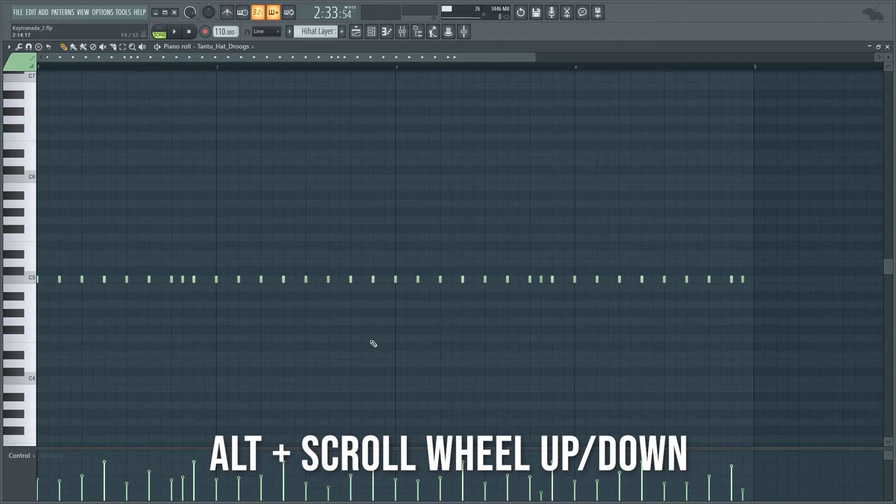
scroll(374, 344, down, 2)
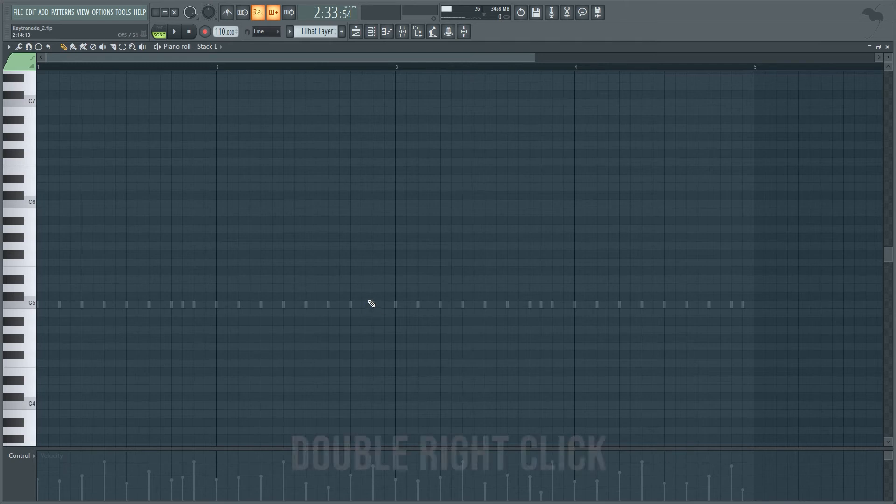
right_click(377, 307)
right_click(377, 307)
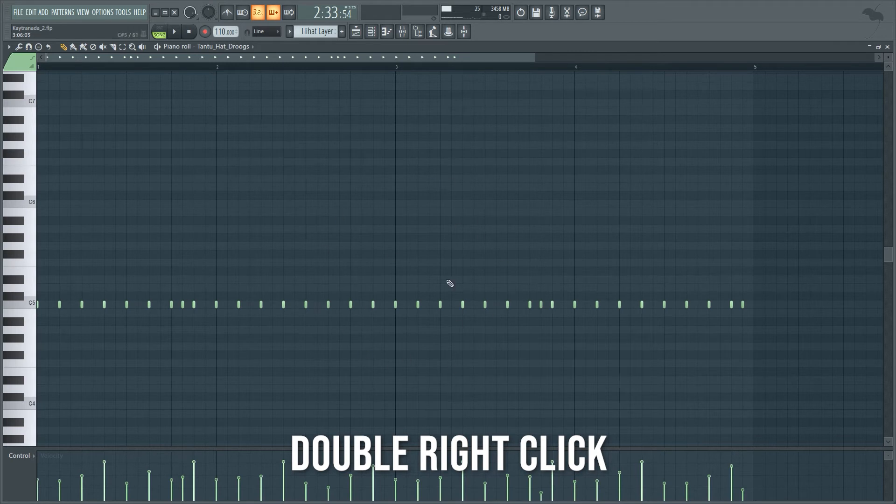
Examine the Tantu_Hat_Droogs notes on C5 up close and across the full four-bar pattern.
scroll(404, 300, down, 1)
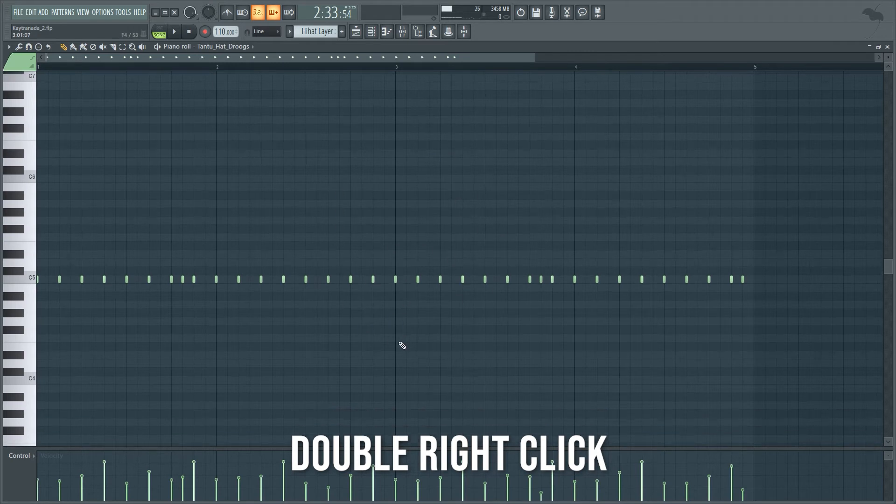
key(ctrl+a)
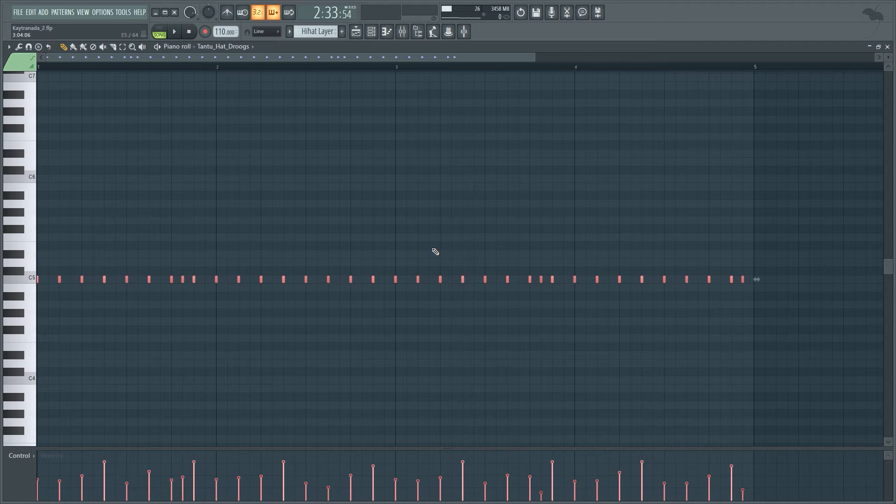
scroll(464, 246, down, 1)
scroll(463, 244, up, 2)
scroll(463, 244, down, 2)
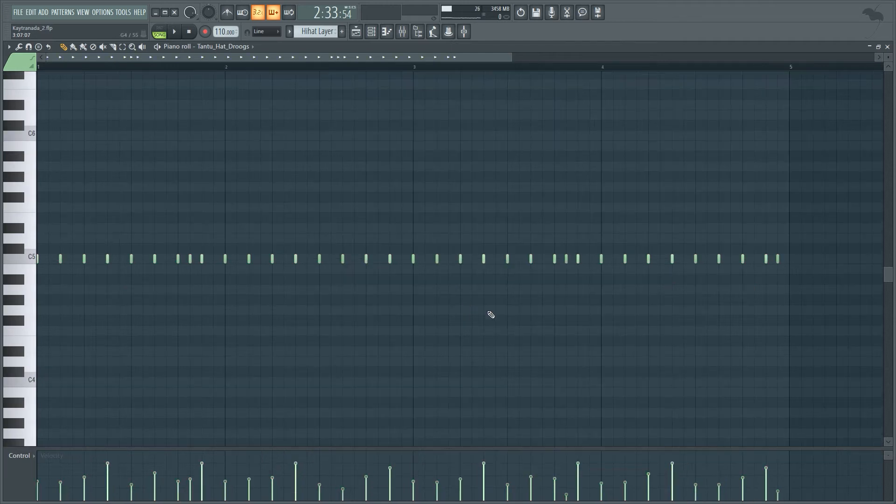
scroll(490, 311, up, 5)
scroll(488, 310, up, 2)
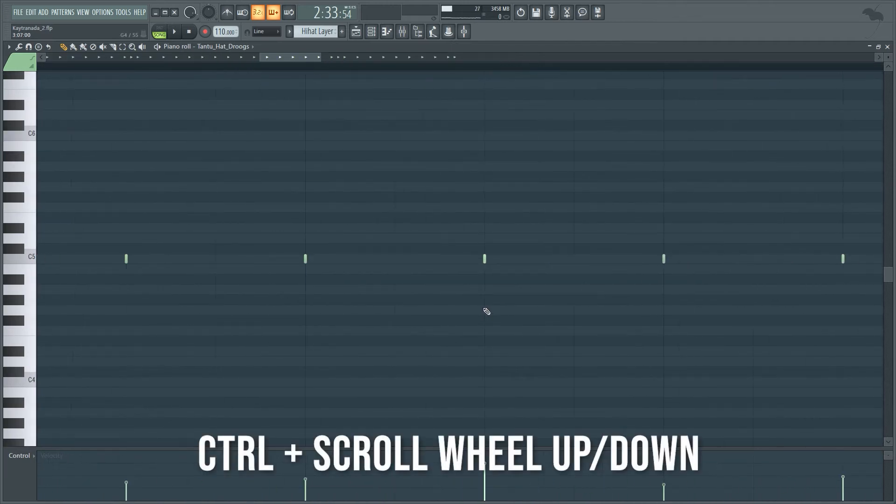
scroll(473, 294, down, 3)
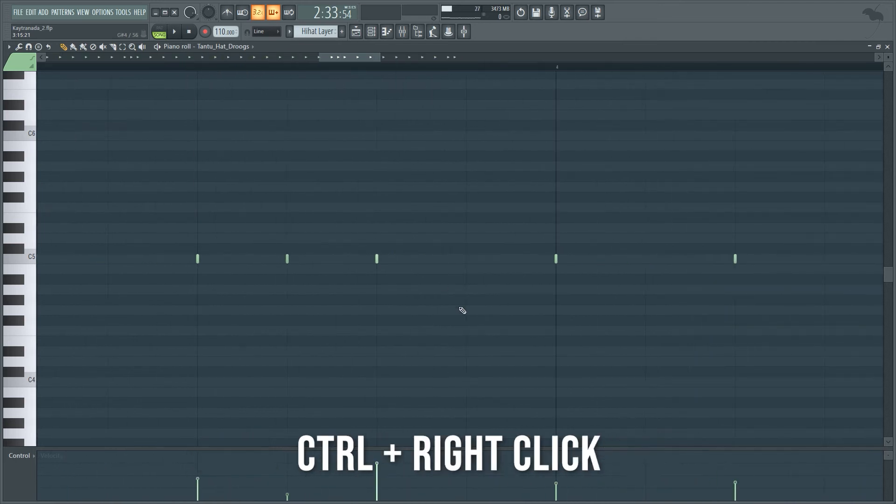
ctrl+right_click(461, 306)
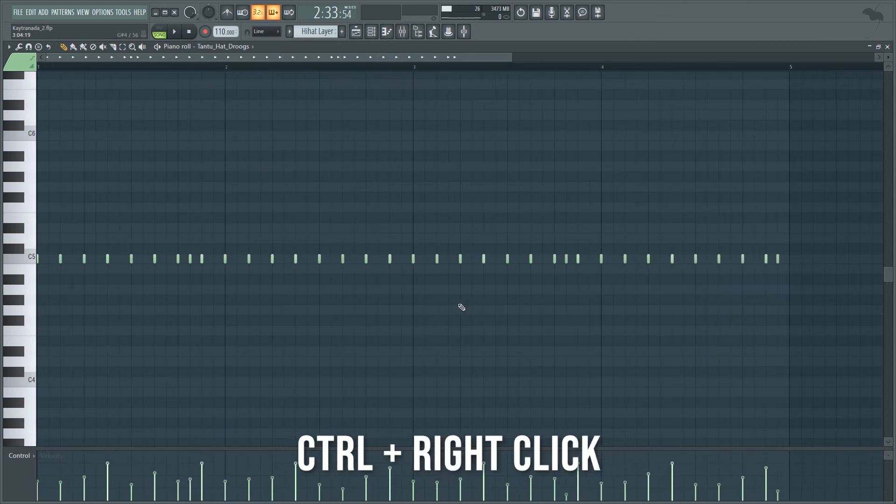
ctrl+right_click(462, 307)
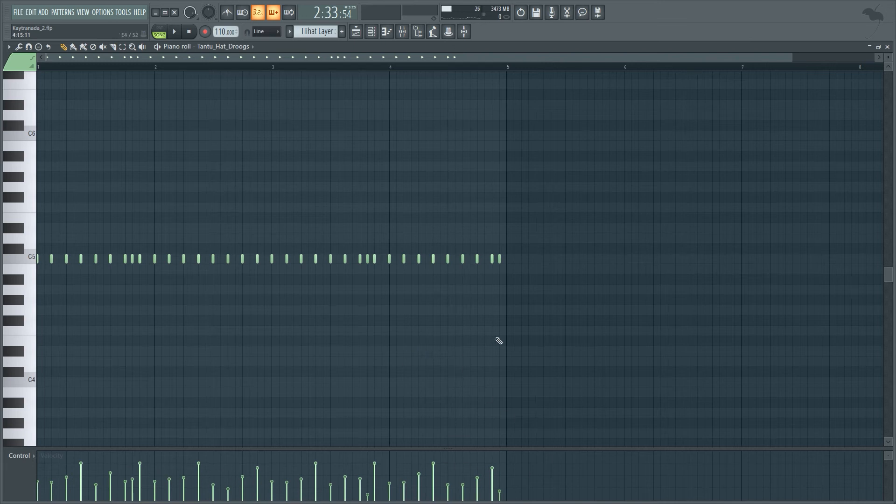
Select all the Tantu_Hat_Droogs notes, adjust their velocities up and down until nearly even, and clear the selection.
drag(660, 310, 38, 172)
alt+scroll(322, 267, up, 10)
alt+scroll(313, 271, down, 9)
ctrl+click(417, 372)
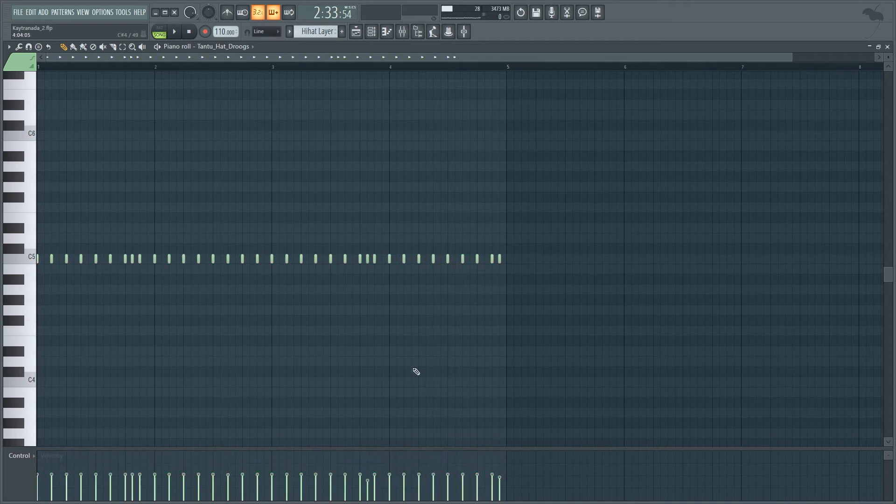
Try randomizing only the velocities of the Tantu_Hat_Droogs notes at varying strengths, leaving pattern randomization off, and discard the result.
key(alt+r)
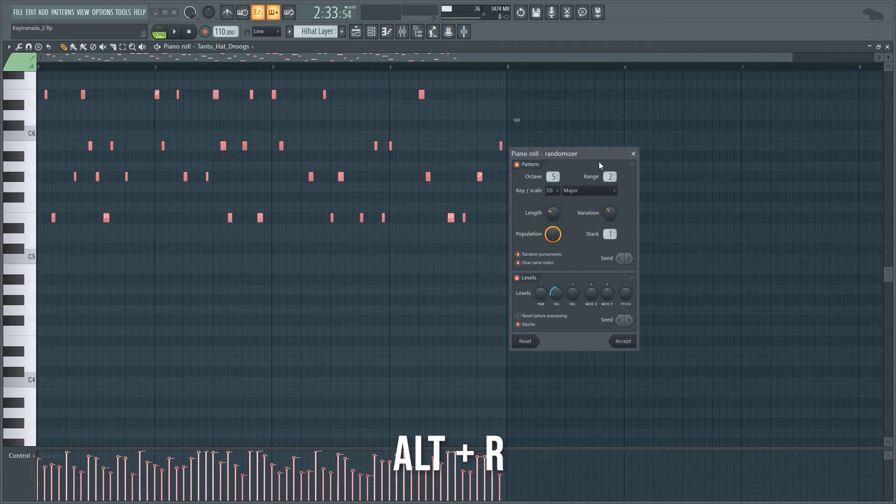
click(517, 165)
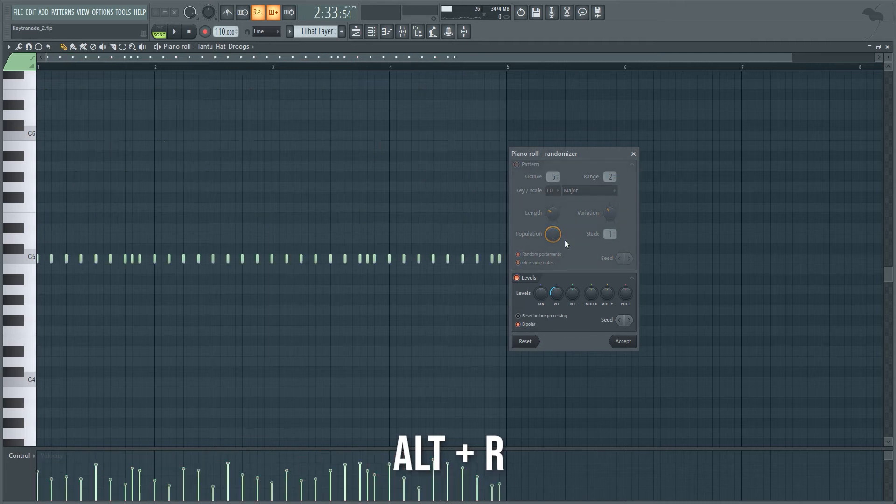
drag(556, 298, 557, 301)
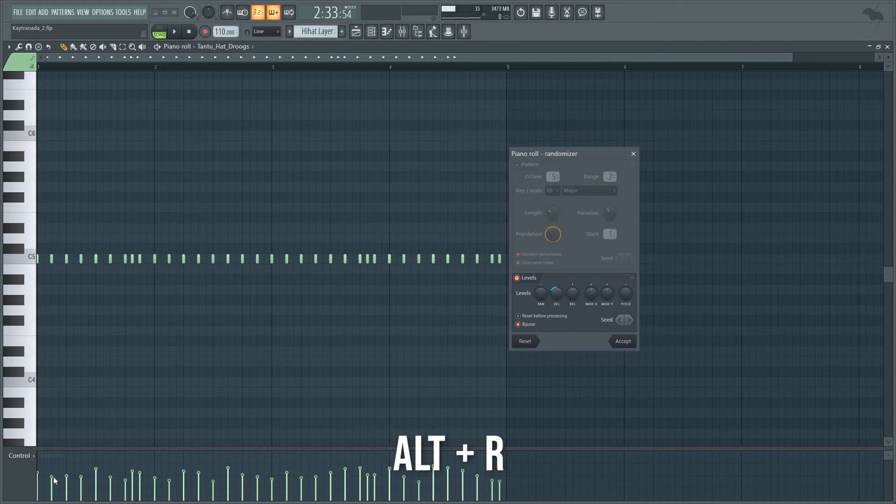
drag(557, 294, 557, 286)
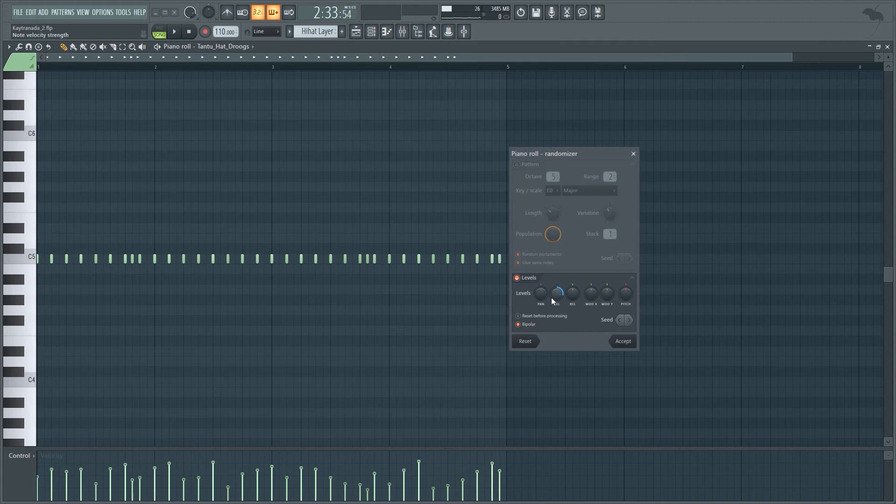
click(634, 154)
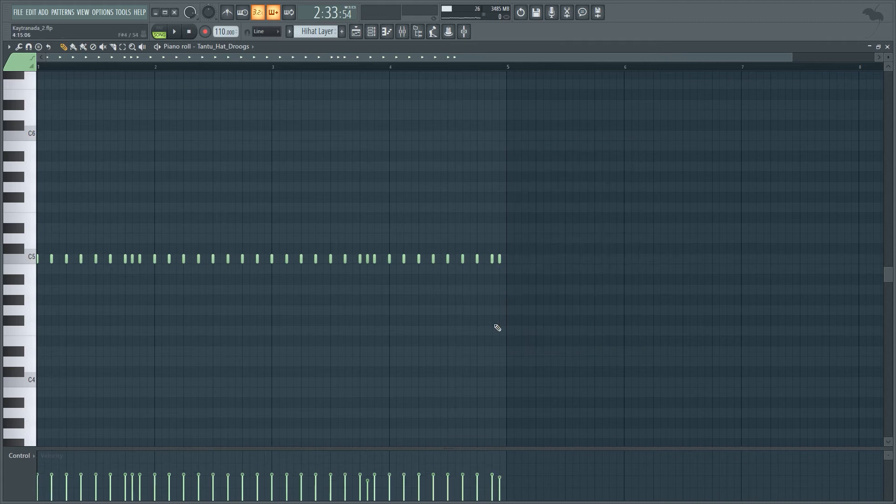
Switch the piano roll to BooBass, and cycle through the open windows before clearing them down to the channel rack.
key(Up)
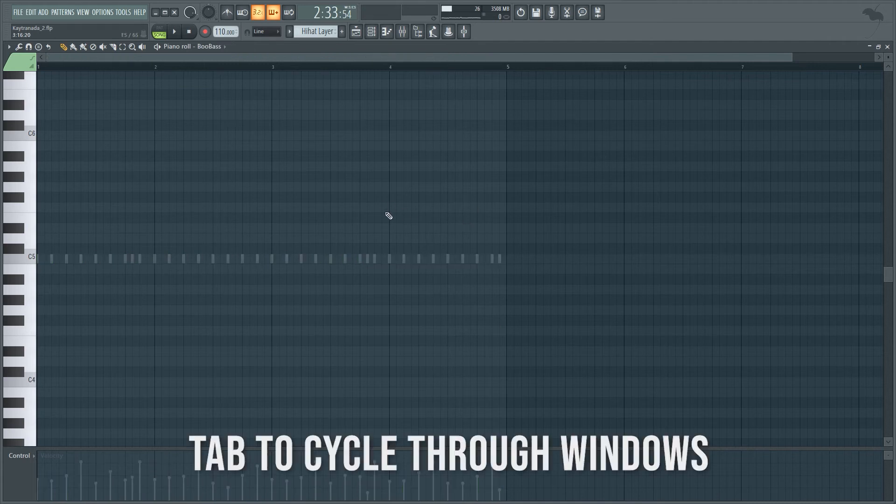
key(Tab)
key(Tab)
key(Tab)
key(Tab)
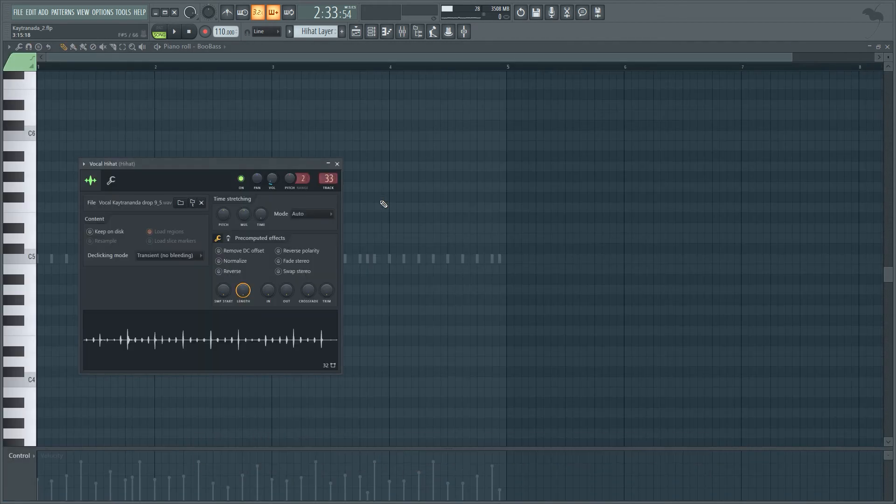
key(F12)
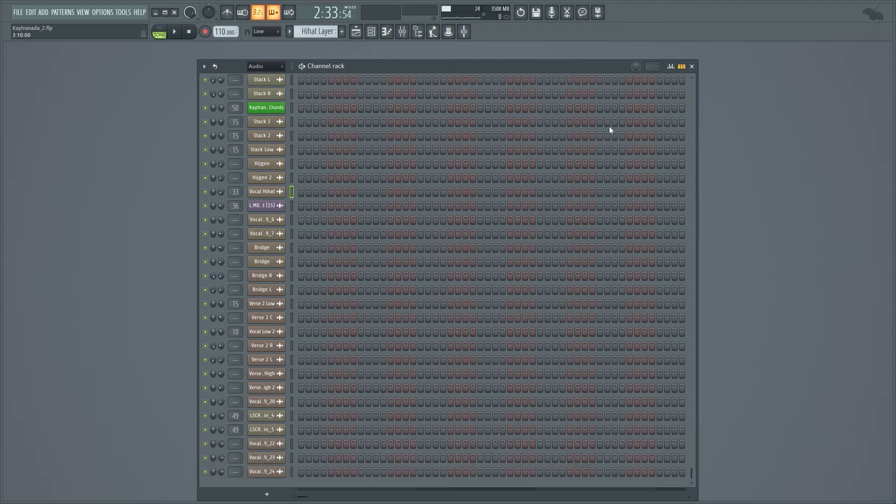
key(Escape)
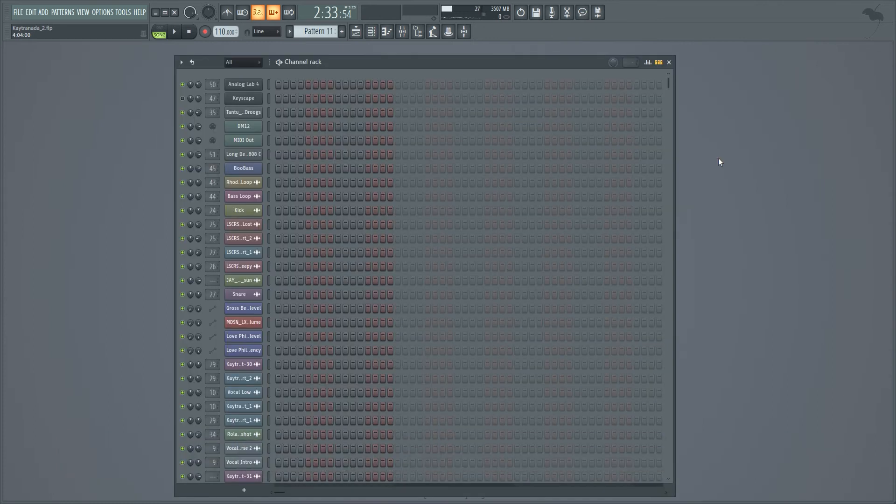
Fill every fourth step of the Tantu_Hat_Droogs channel in Pattern 11.
right_click(254, 114)
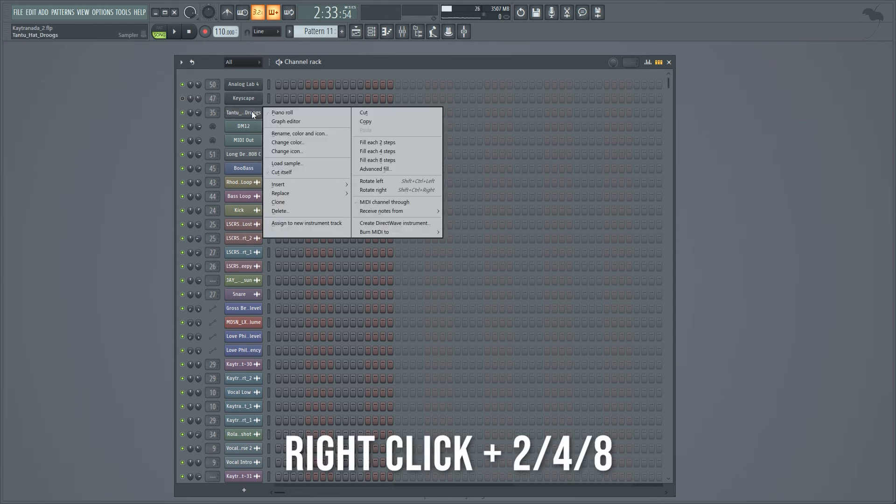
click(377, 151)
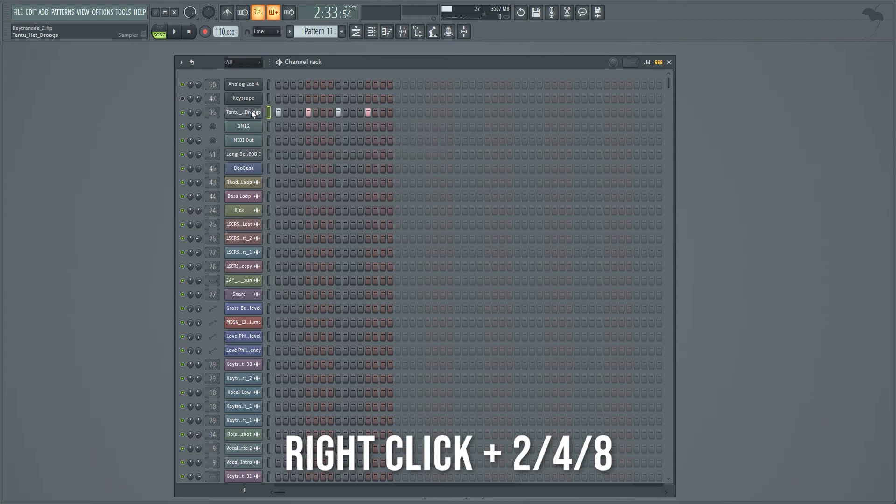
right_click(255, 113)
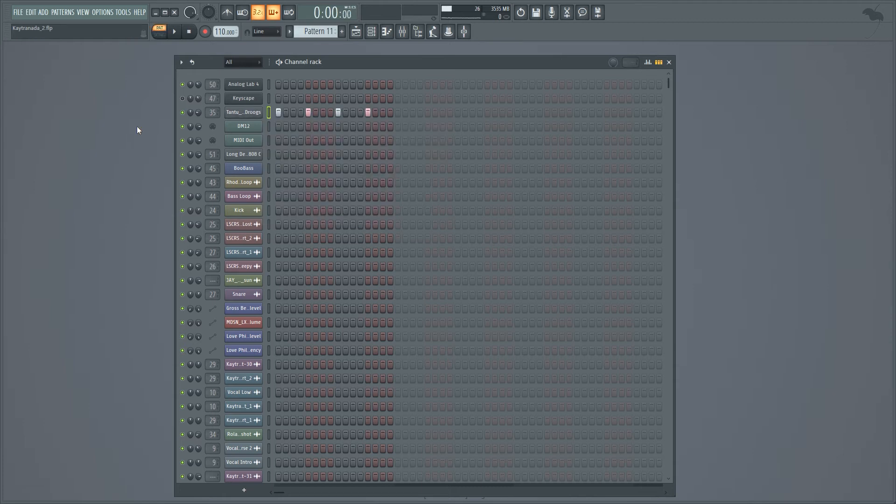
Rotate the Tantu_Hat_Droogs steps to the right and back to their original positions.
key(ctrl+shift+Right)
key(ctrl+shift+Right)
key(ctrl+shift+Right)
key(ctrl+shift+Right)
key(ctrl+shift+Right)
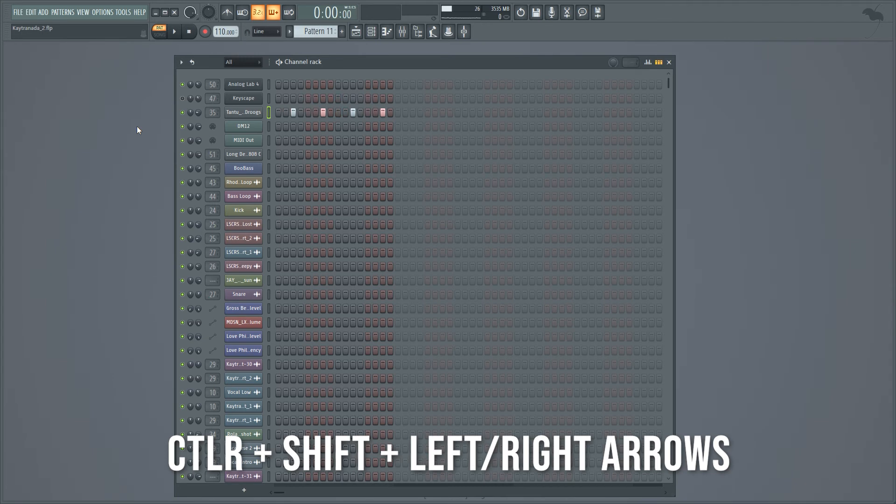
key(ctrl+shift+Left)
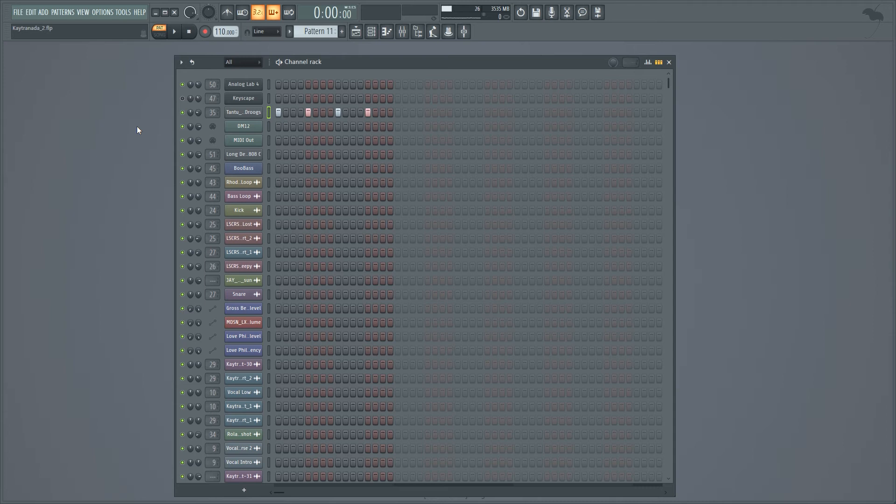
Open the mixer and create a group named Group from mixer inserts 76 to 82.
key(F9)
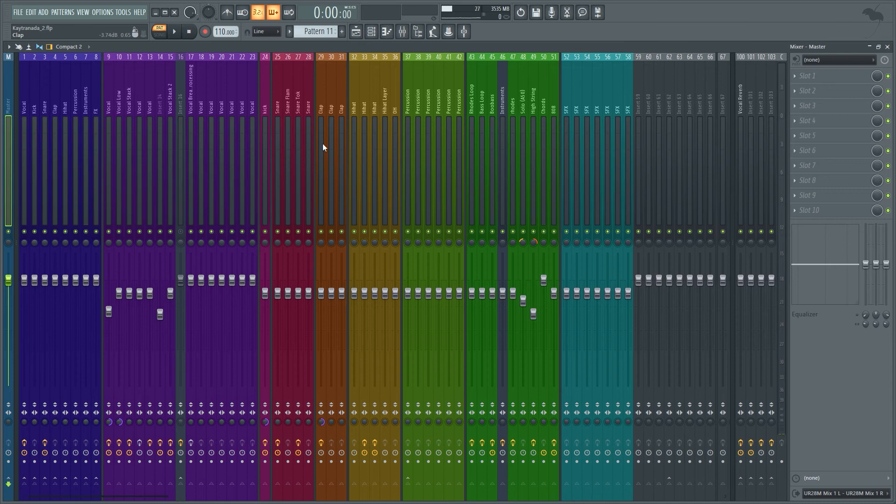
scroll(323, 144, down, 15)
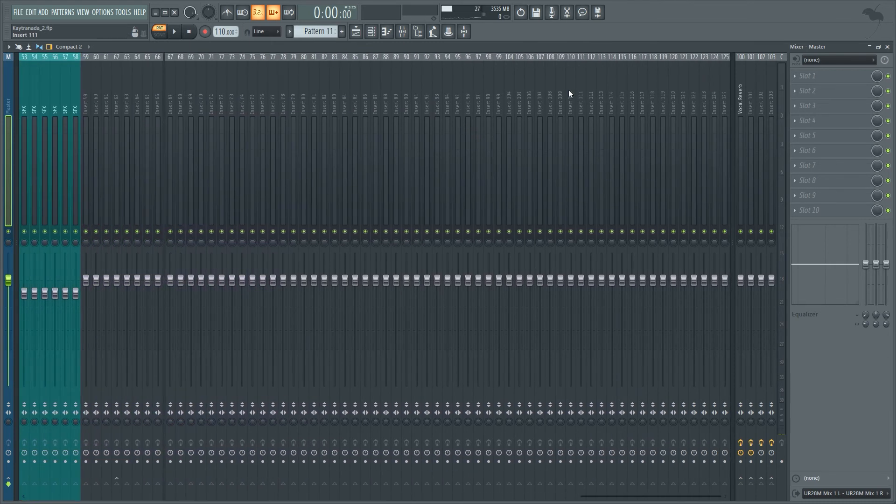
drag(265, 116, 593, 113)
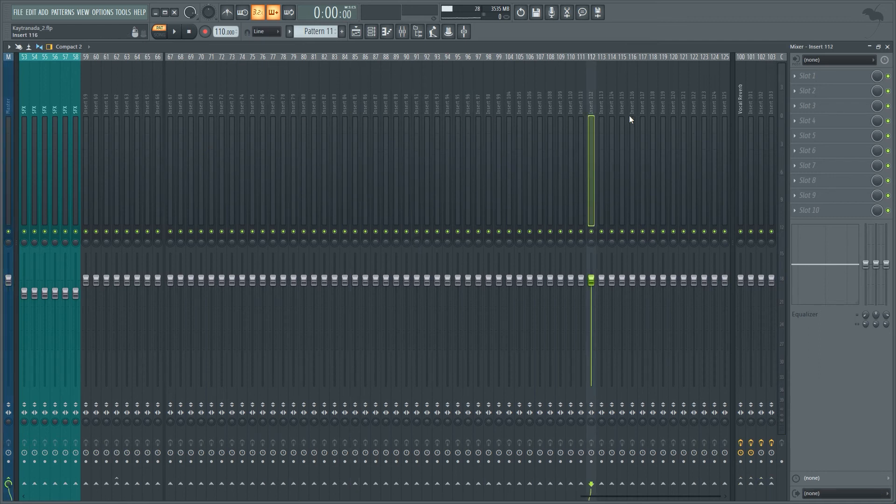
click(254, 138)
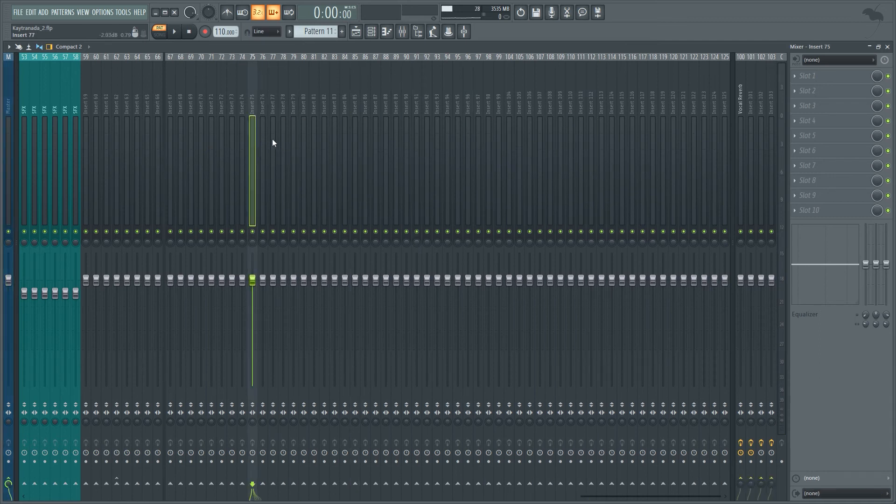
drag(261, 139, 322, 164)
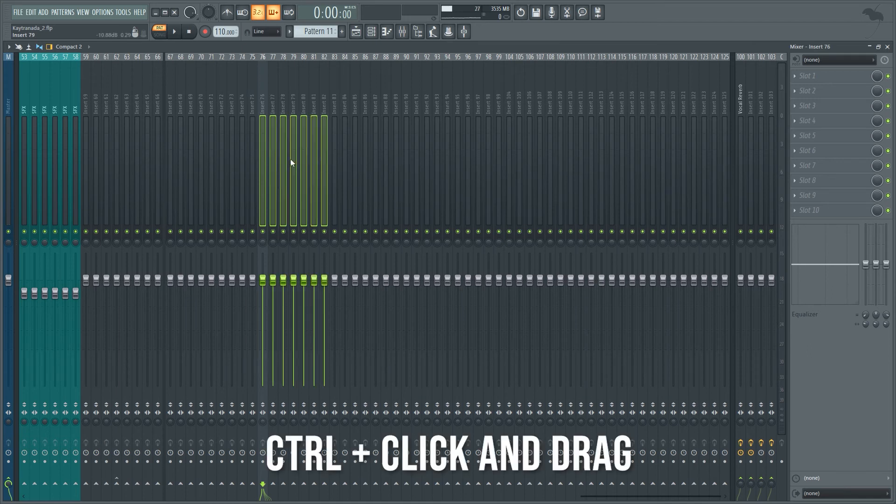
right_click(259, 95)
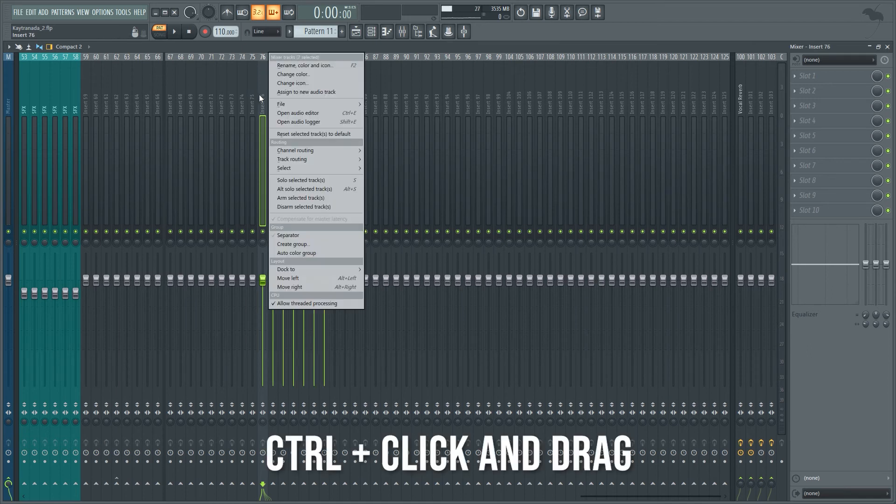
click(294, 244)
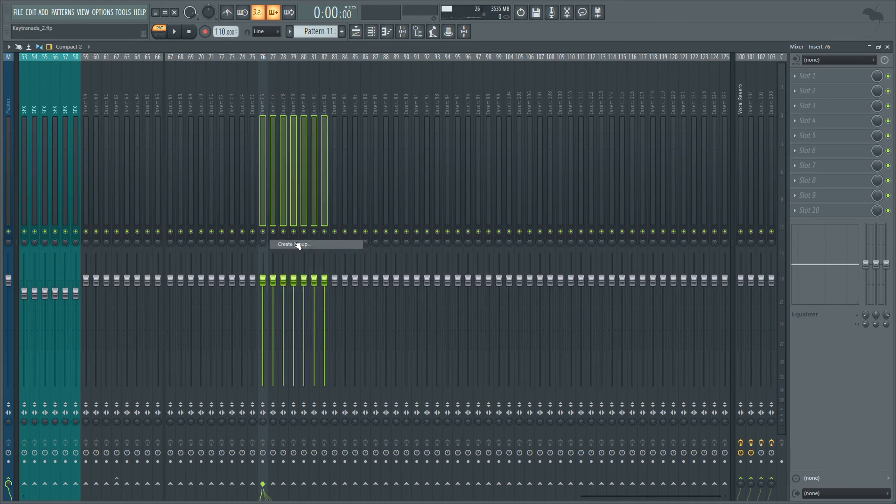
text(Group)
key(Return)
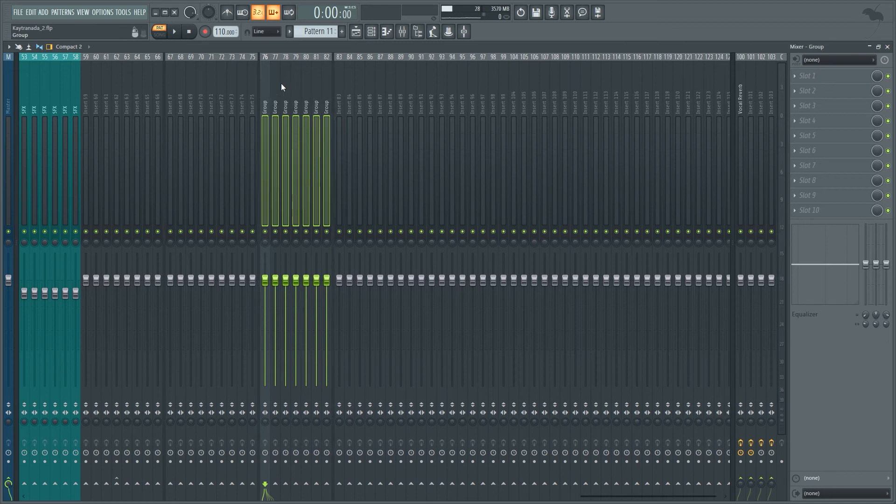
Examine the new group's tracks and the existing coloured groups across the mixer, including a Vocal track and Snare Tok.
click(281, 83)
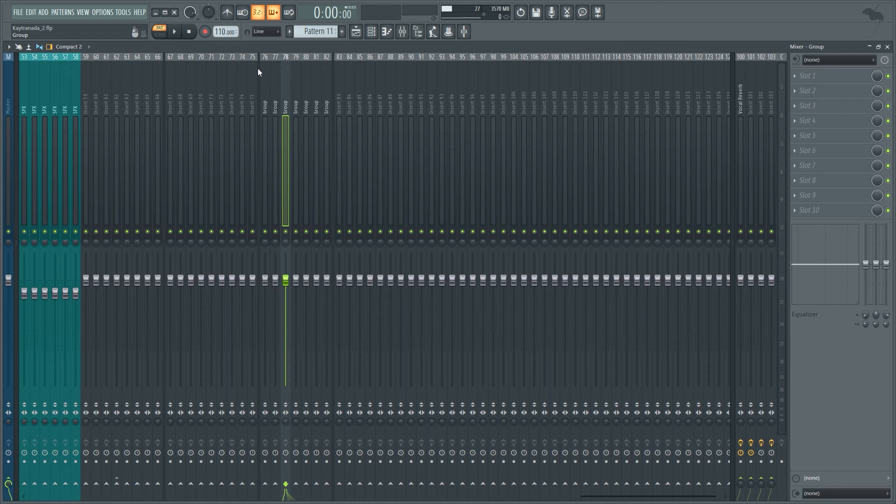
key(Left)
key(Left)
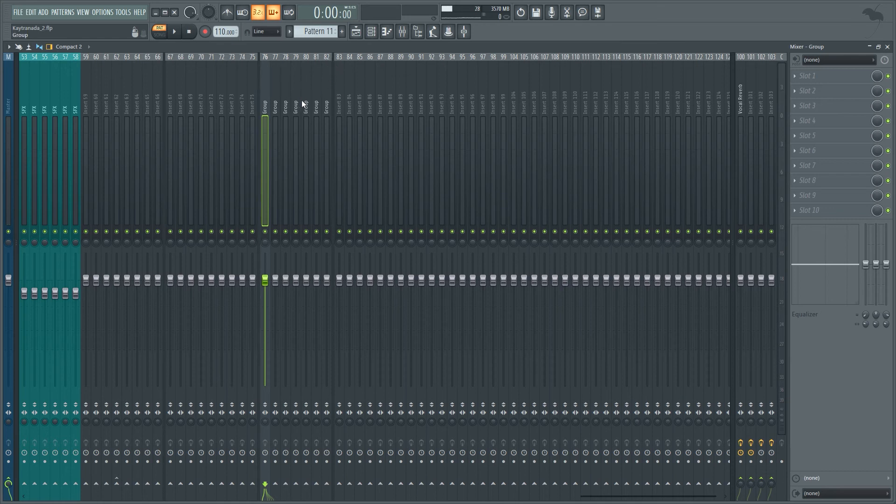
scroll(320, 98, left, 5)
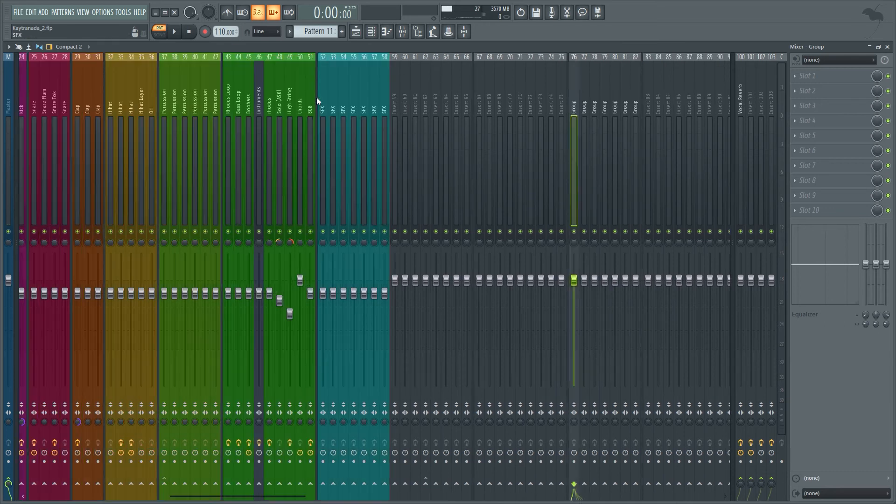
click(323, 99)
scroll(326, 98, left, 1)
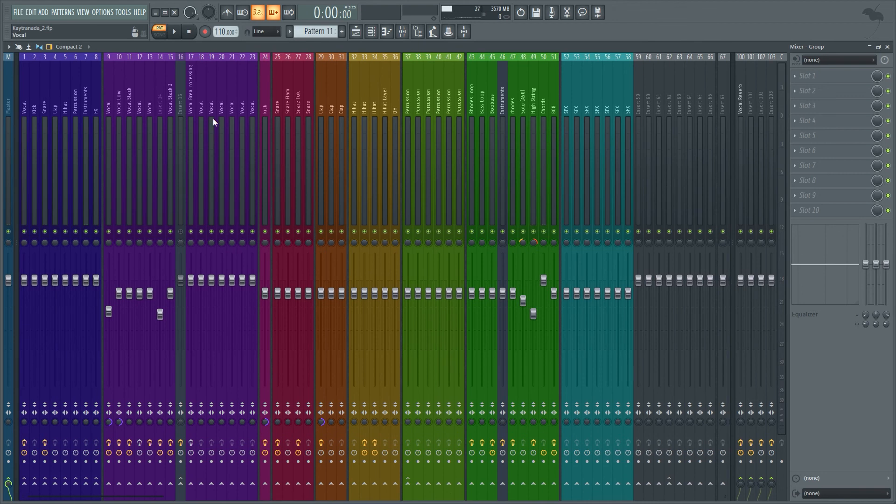
drag(97, 93, 71, 94)
click(151, 101)
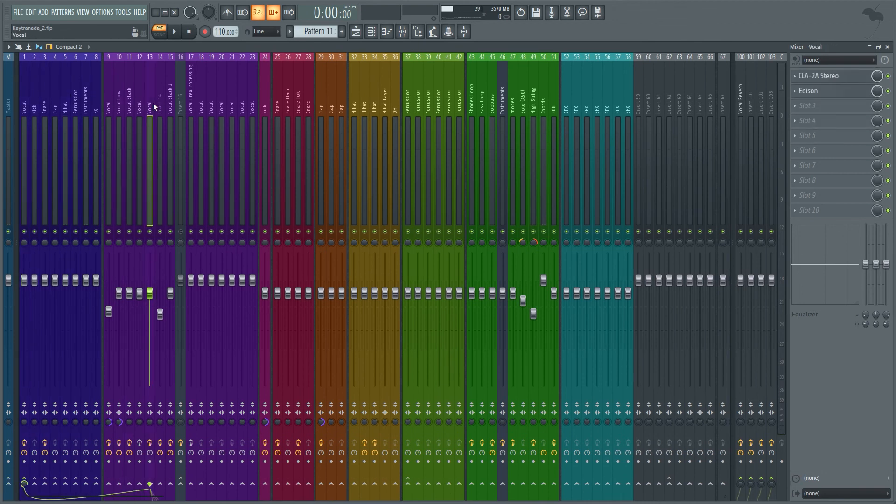
click(269, 96)
click(299, 93)
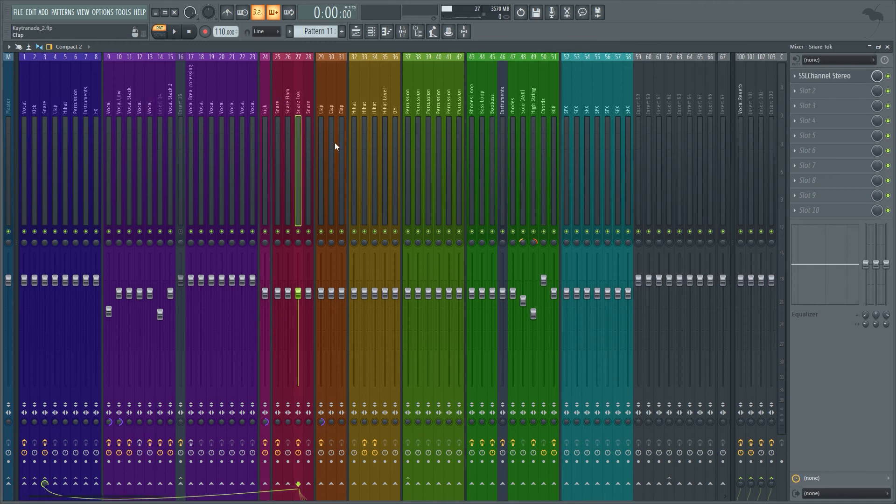
Remove the separator in front of Snare track 25 and restore it.
right_click(278, 109)
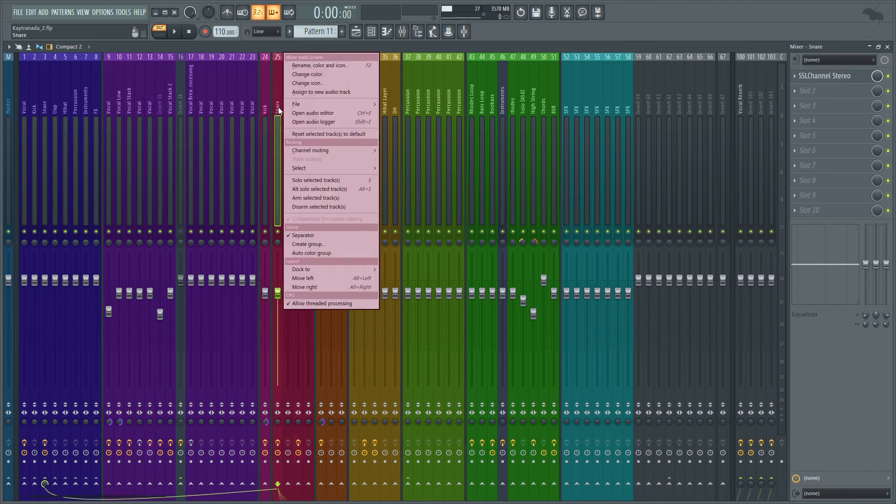
click(313, 234)
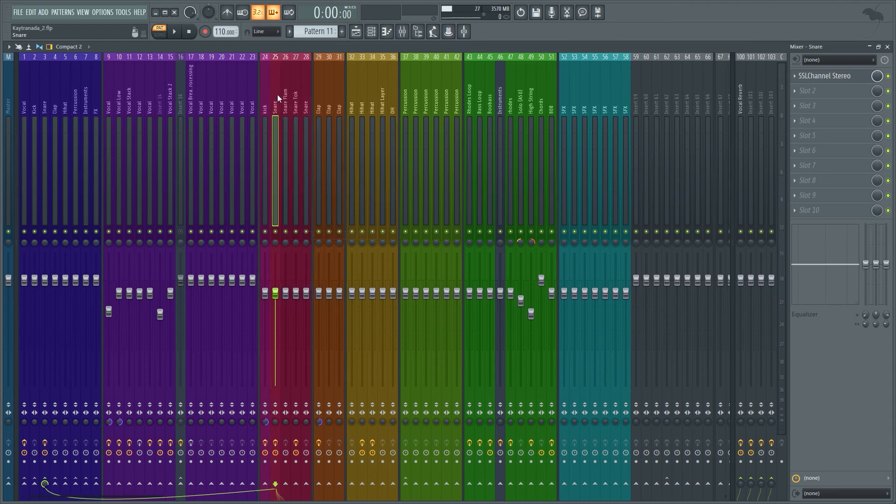
Solo the Vocal bus on mixer track 1 together with the tracks routed to and from it.
click(48, 128)
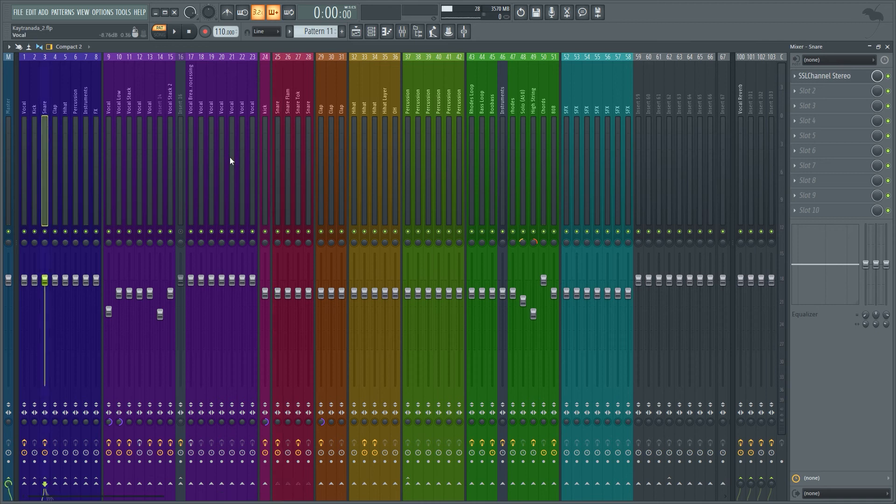
click(27, 117)
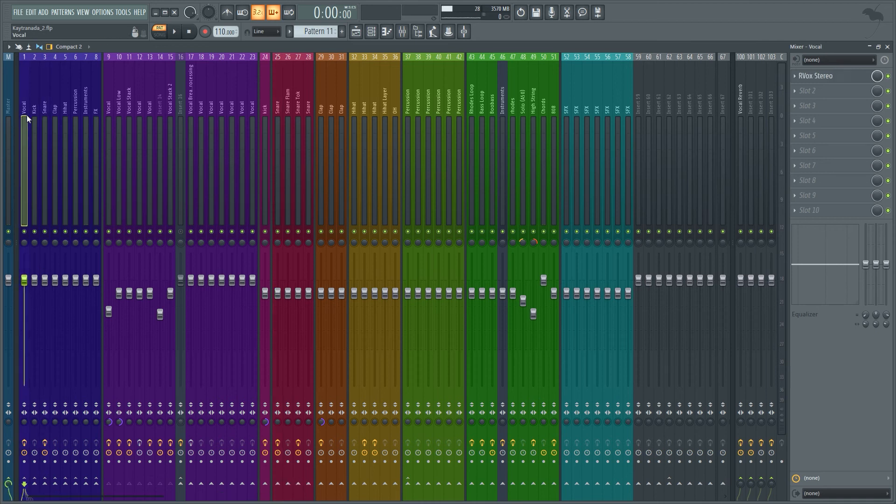
alt+right_click(29, 234)
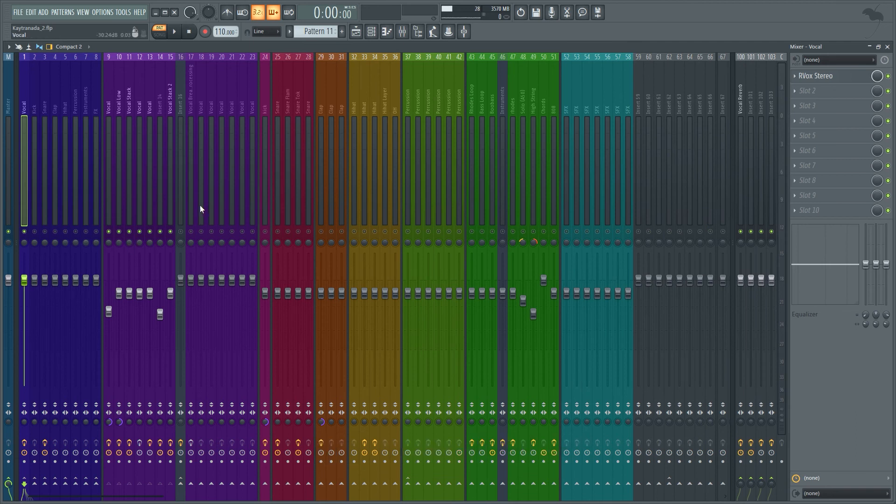
Route Vocal track 18 to the Vocal bus on track 1, and solo that bus again with its routed tracks.
click(200, 169)
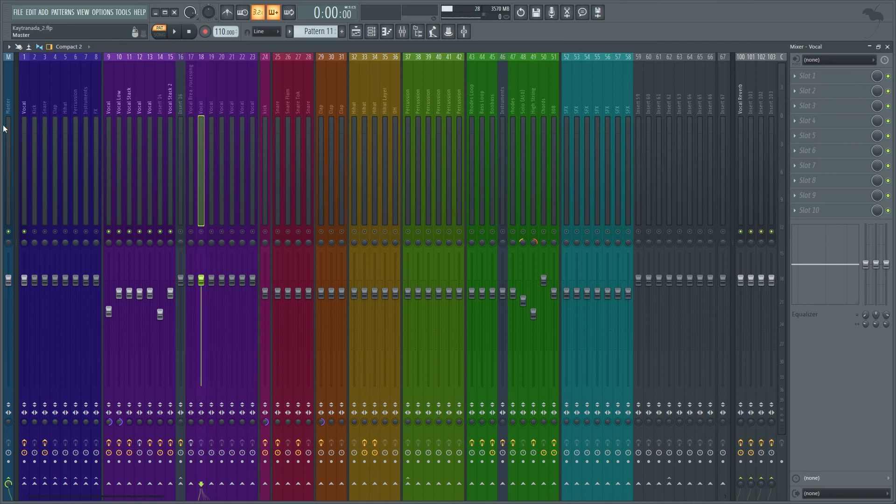
click(24, 484)
click(25, 152)
right_click(25, 231)
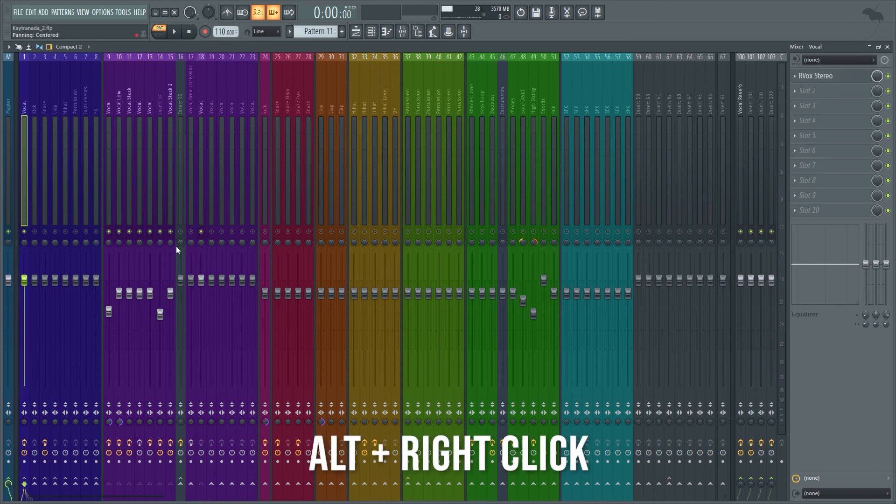
Clear all solo and mute states across the mixer from Vocal track 18, and mute Insert 16 again.
alt+right_click(202, 231)
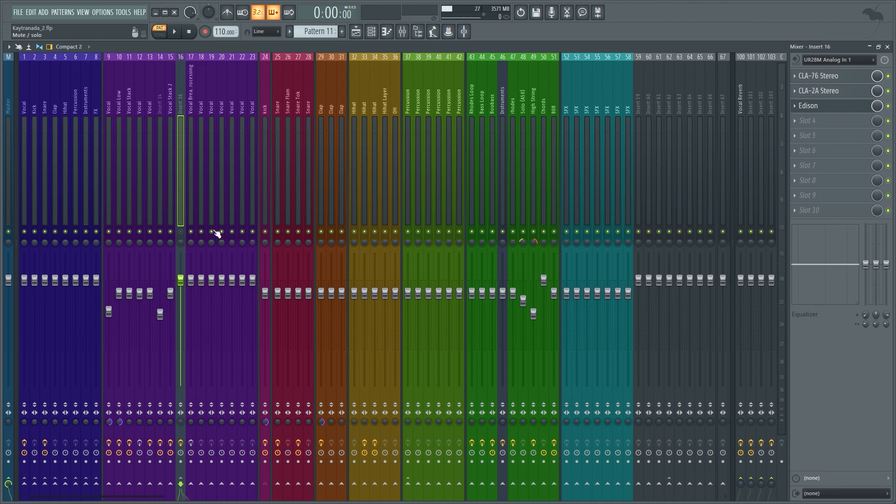
ctrl+right_click(203, 232)
ctrl+right_click(203, 232)
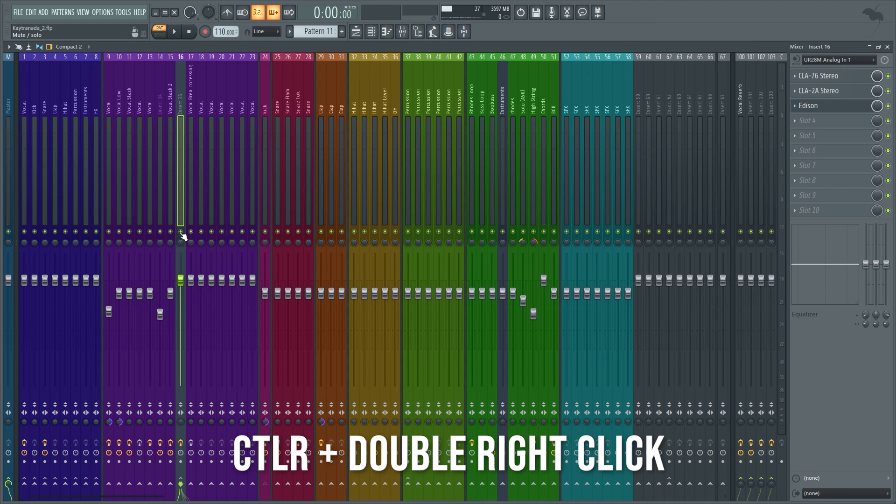
click(181, 233)
Open the name and colour editor for Vocal track 18 and cycle through alternative track colours.
click(201, 201)
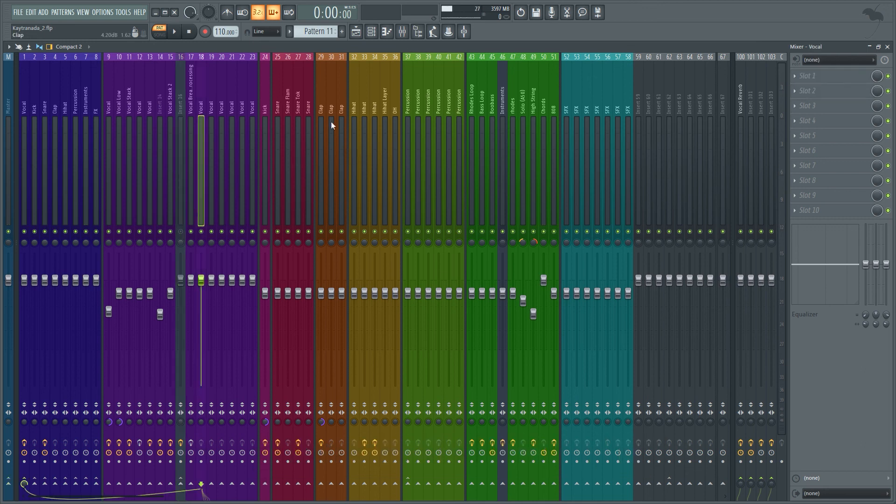
key(F2)
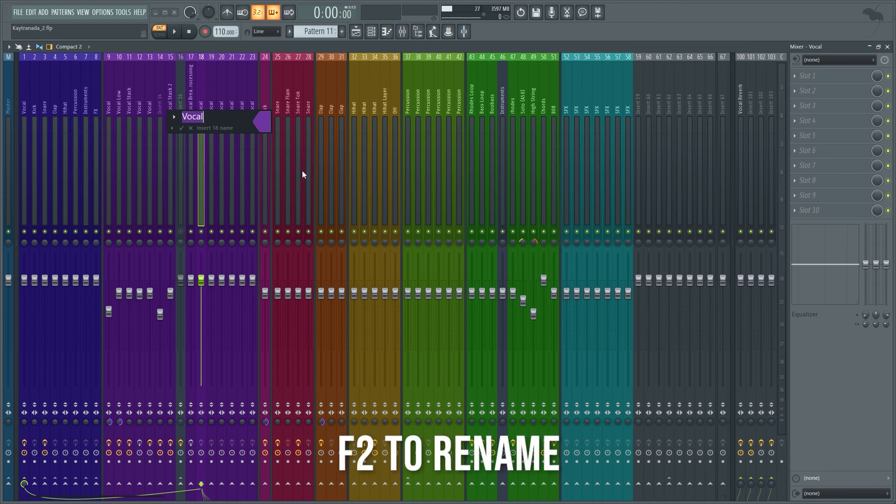
key(F2)
key(F2)
key(F2)
key(F2)
key(F2)
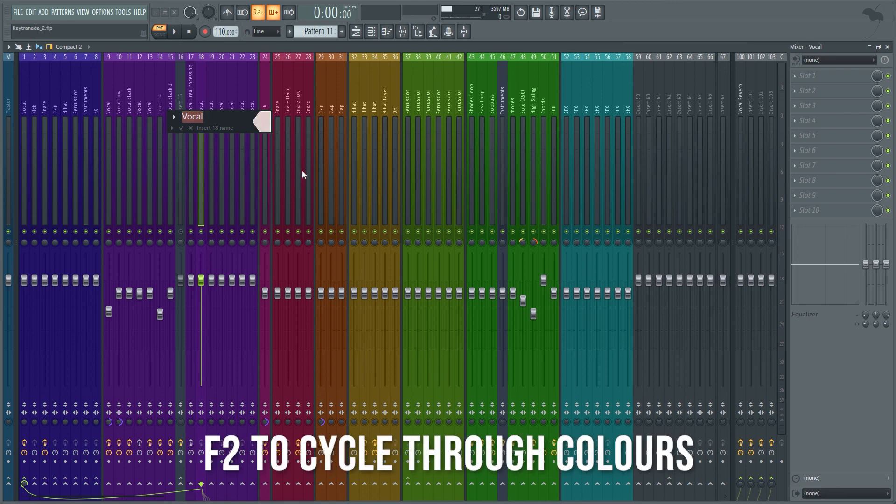
key(F2)
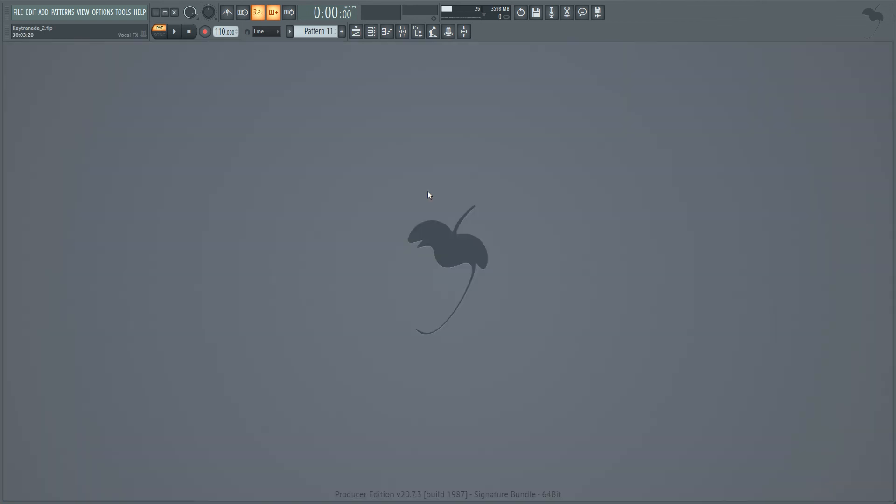